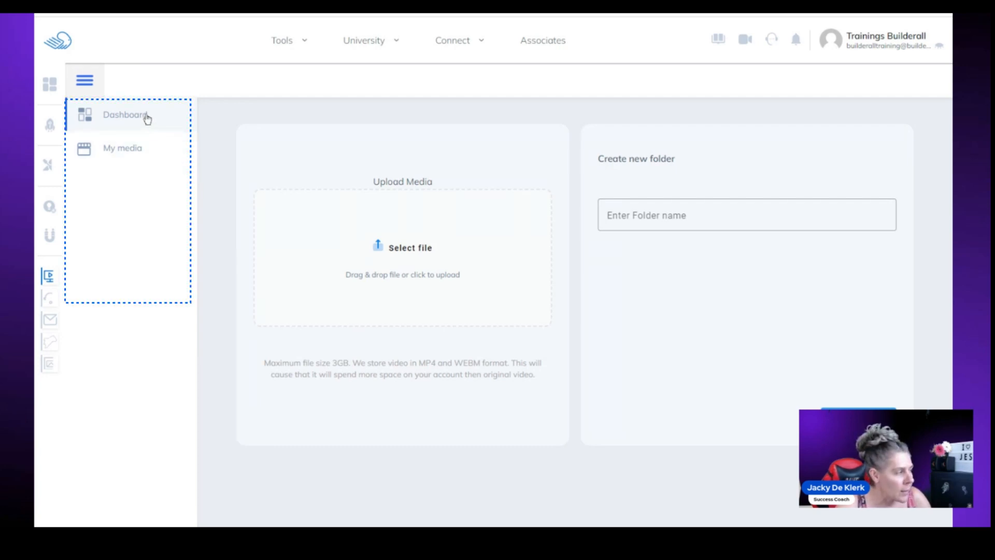
# - Delete the Builderall Training folder together with its content from the hosted media
pyautogui.click(130, 157)
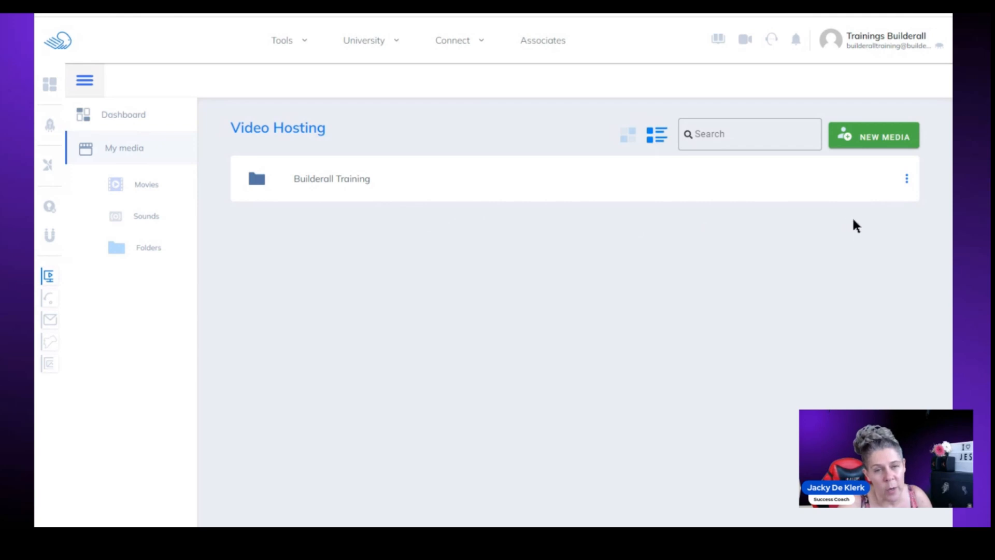
pyautogui.click(907, 179)
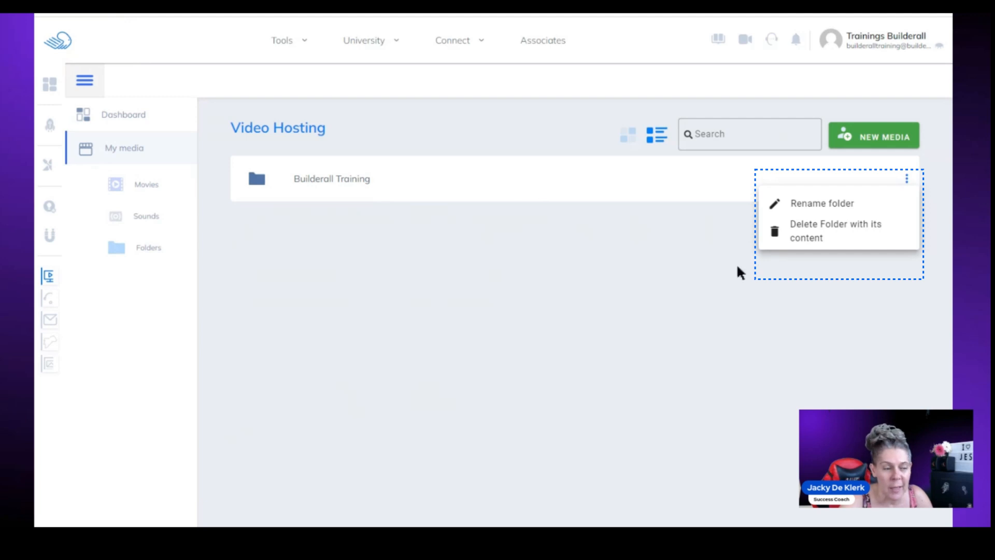
pyautogui.click(810, 231)
pyautogui.click(427, 313)
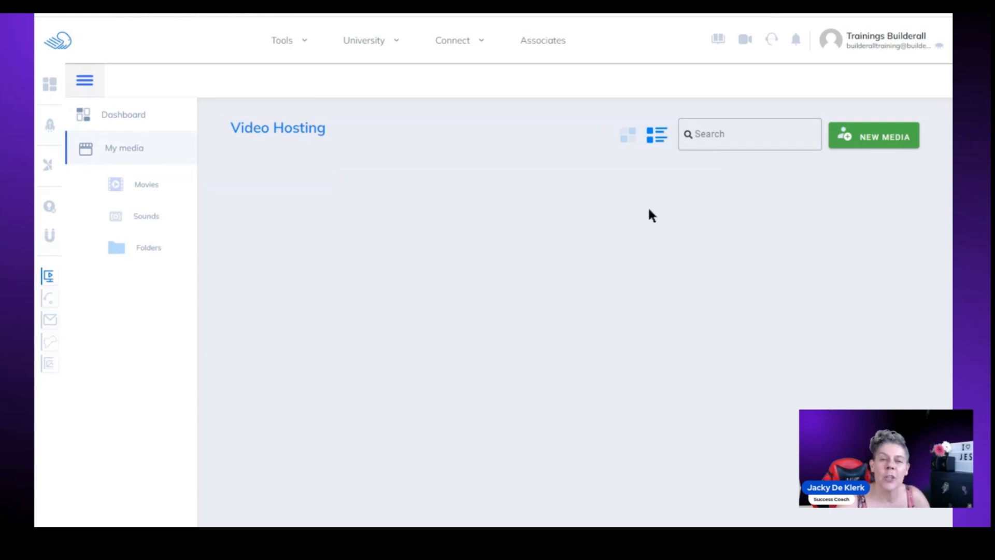
# - Create a new media folder named Builderall Training
pyautogui.click(891, 143)
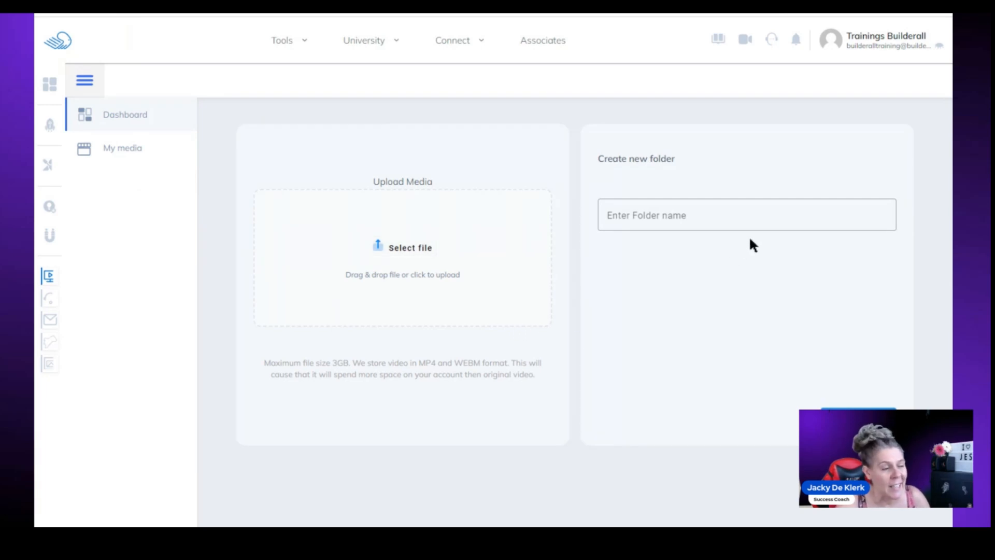
pyautogui.click(756, 217)
pyautogui.write('Bui')
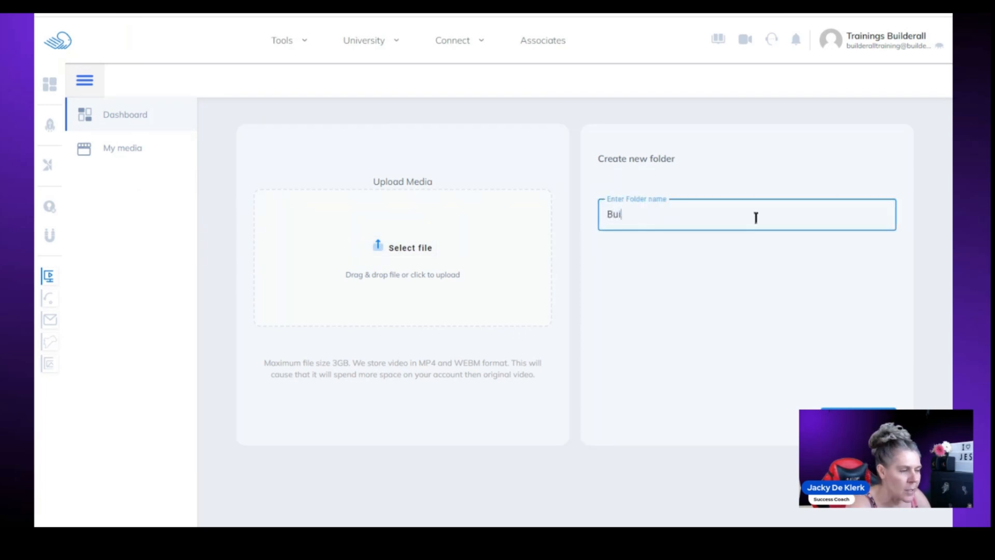
pyautogui.write('lderall Training')
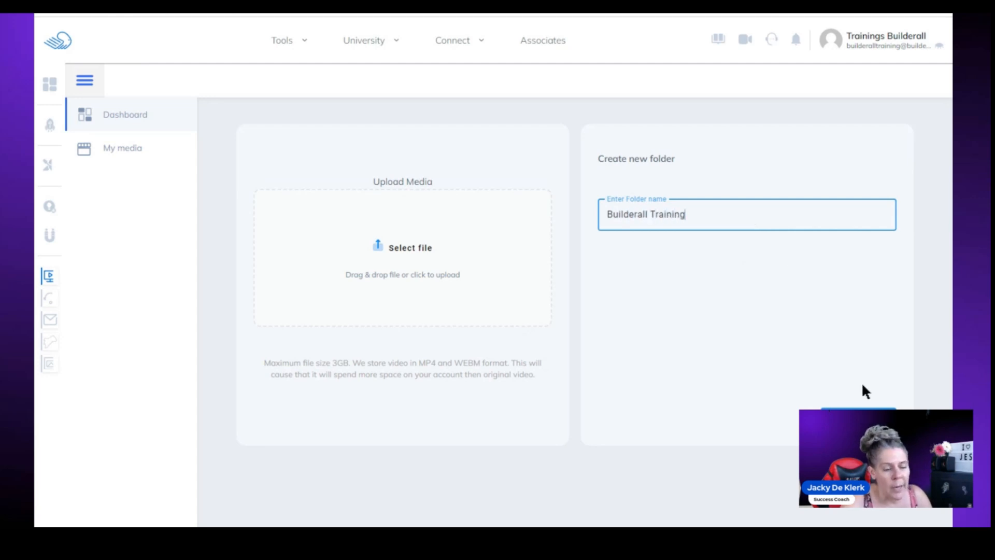
pyautogui.click(860, 415)
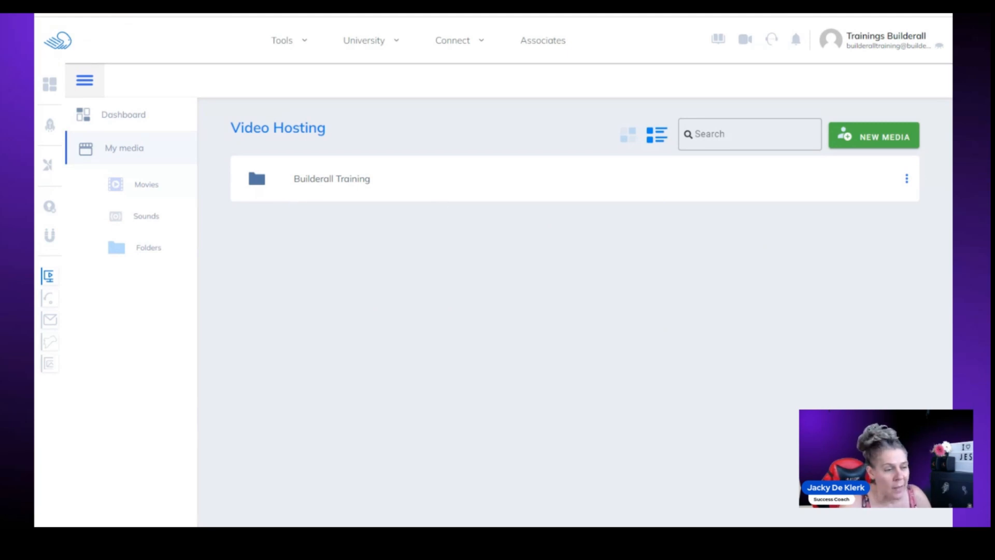
# - Upload a video file from the computer into the Builderall Training folder with the media name Introduction
pyautogui.click(374, 182)
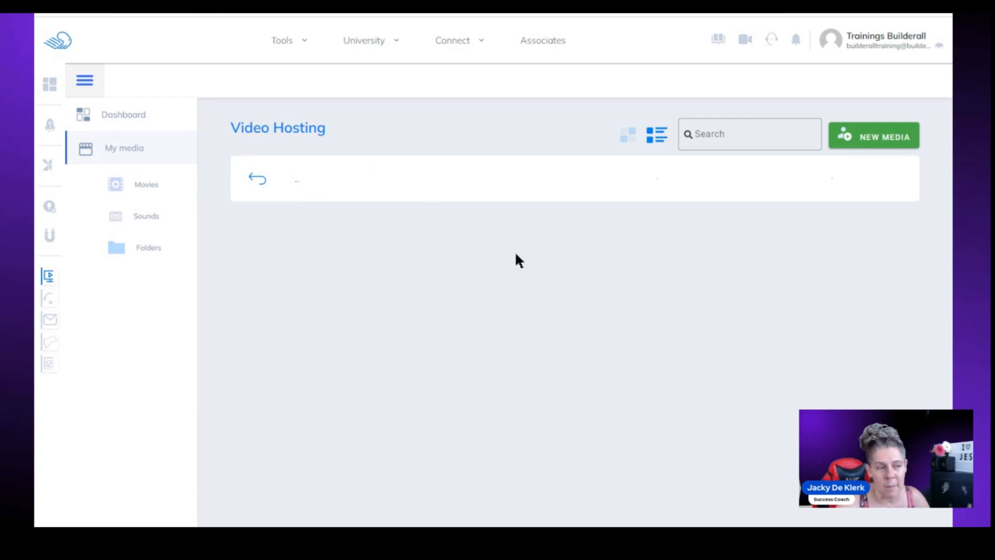
pyautogui.click(882, 135)
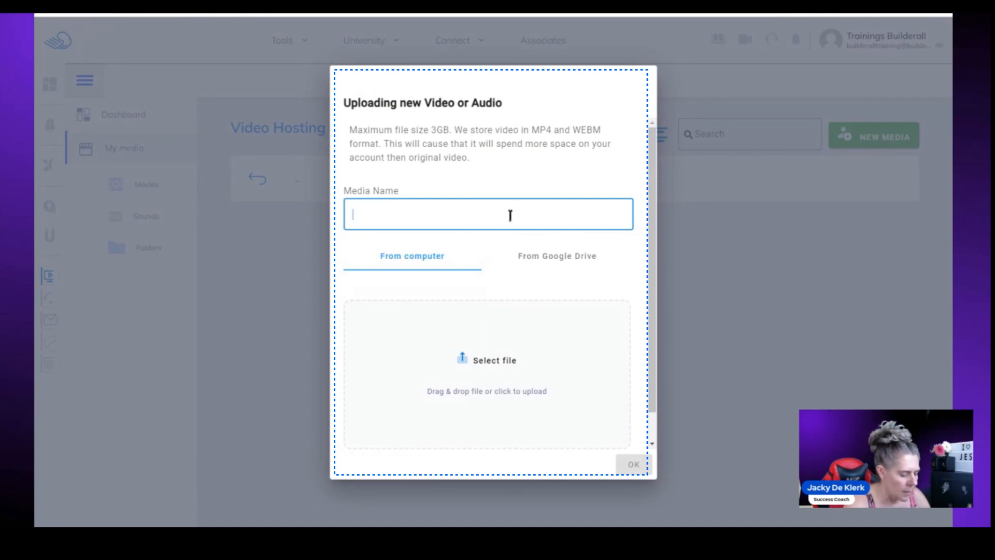
pyautogui.write('Introduction')
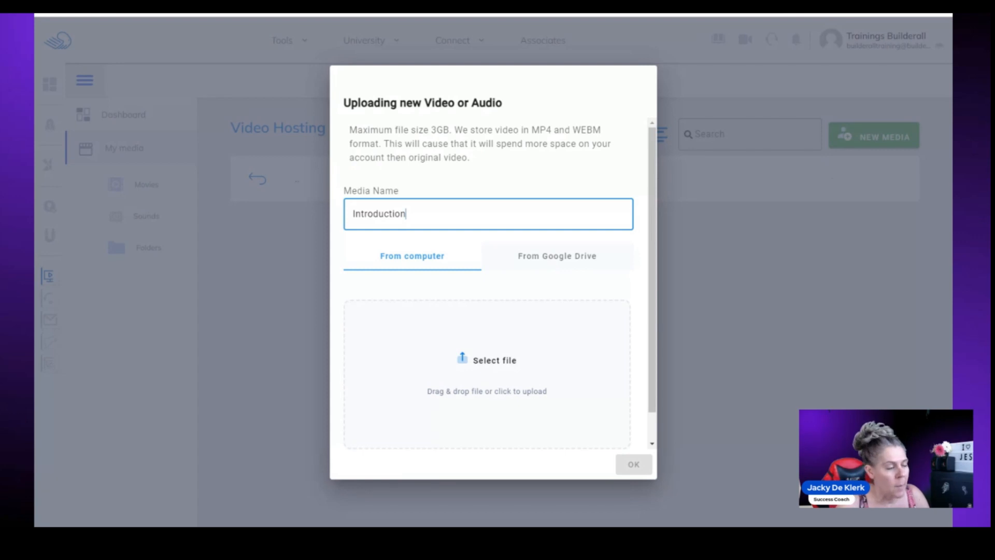
pyautogui.click(485, 354)
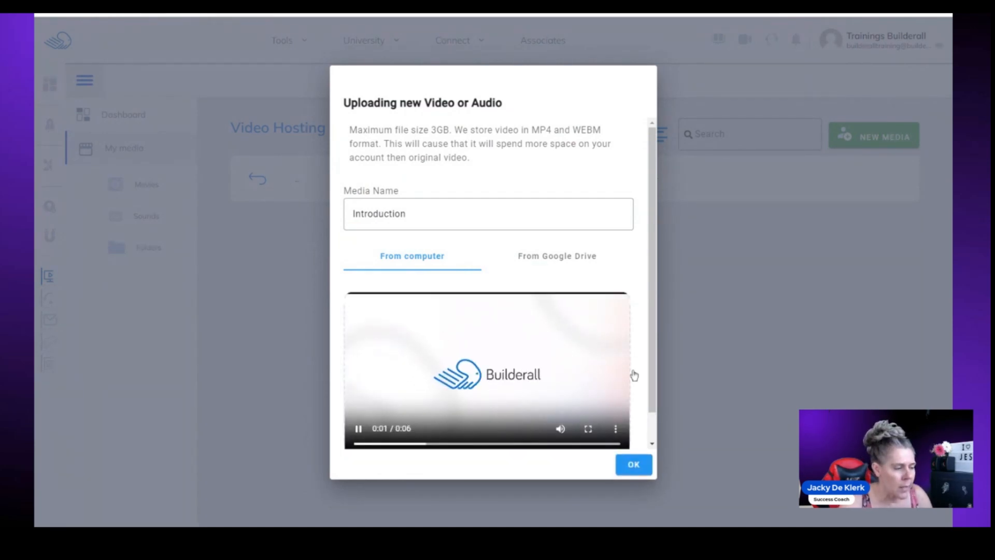
pyautogui.scroll(-1, 650, 352)
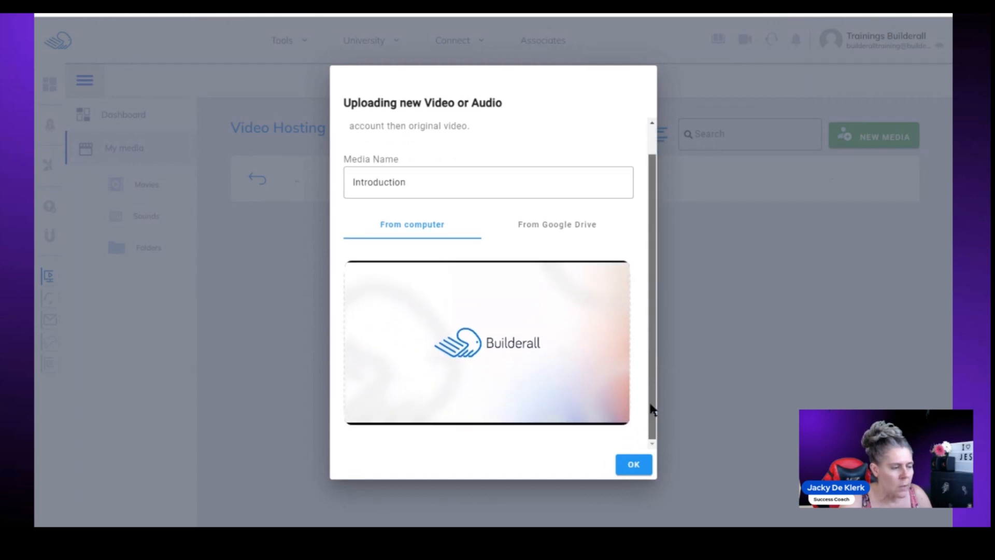
pyautogui.scroll(1, 651, 384)
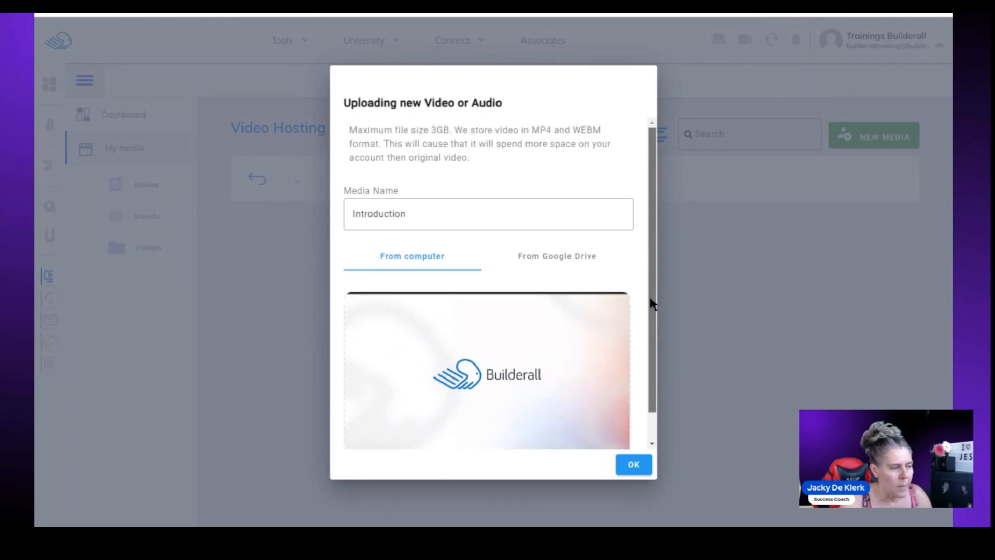
pyautogui.click(638, 466)
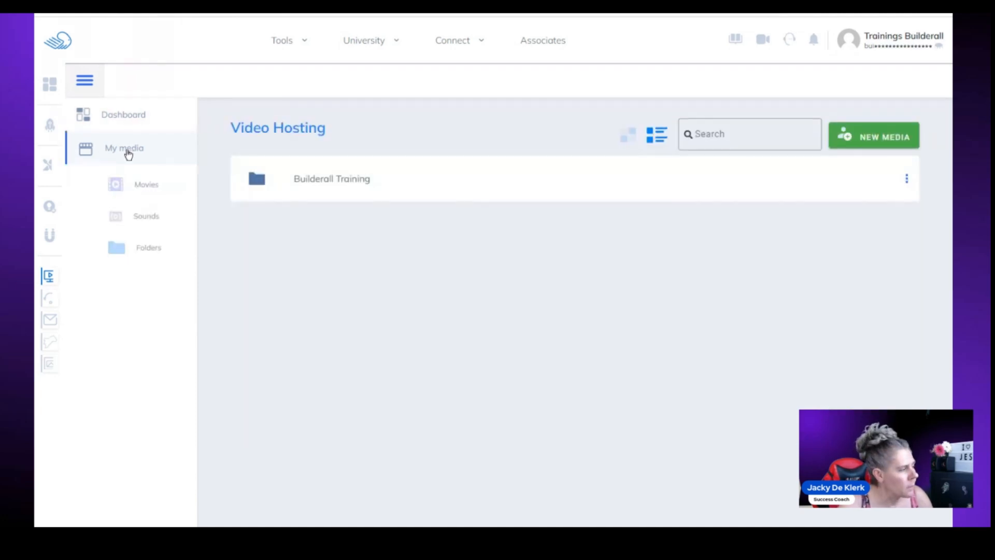
# - Open the media options of the Introduction video in the Builderall Training folder and preview countdown themes 2 to 4, returning to Theme 1
pyautogui.click(373, 186)
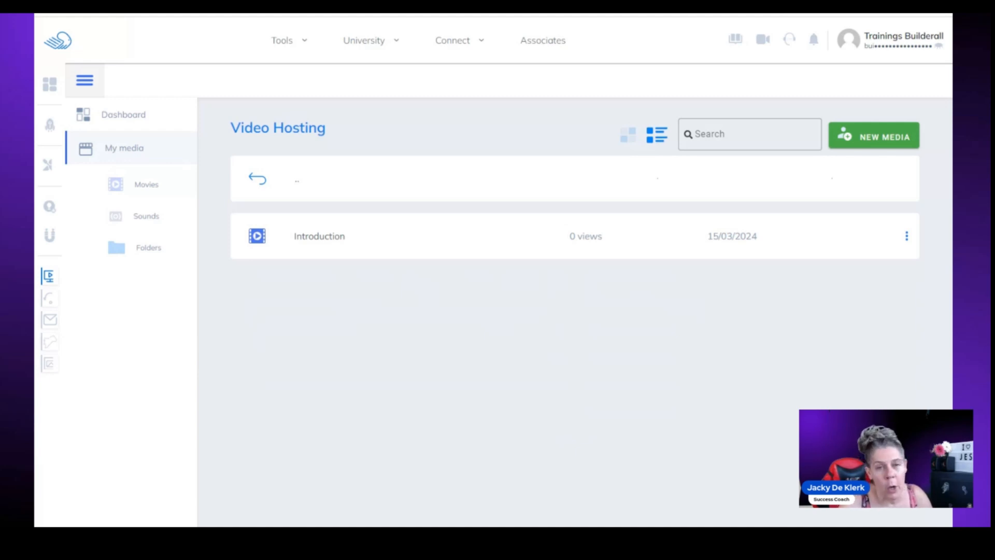
pyautogui.click(907, 237)
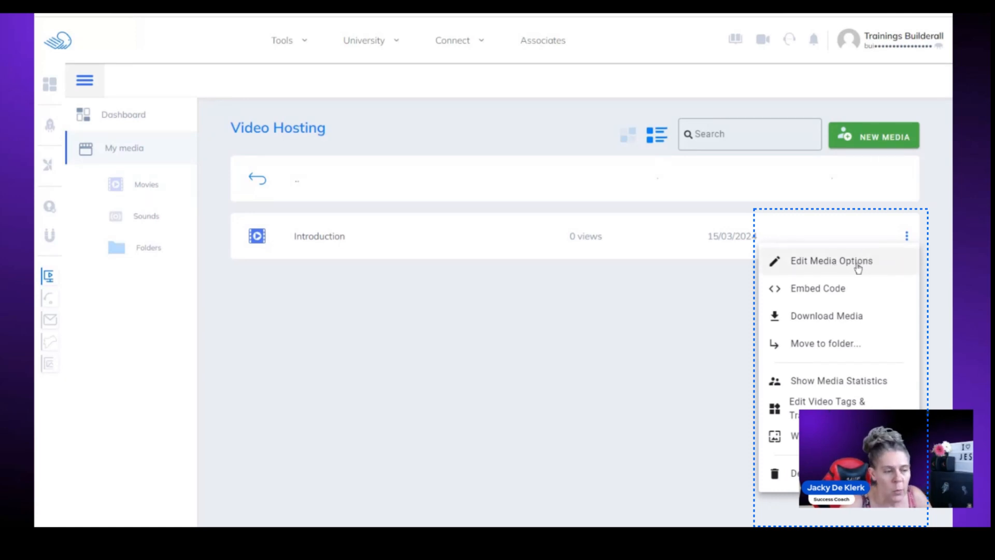
pyautogui.click(834, 266)
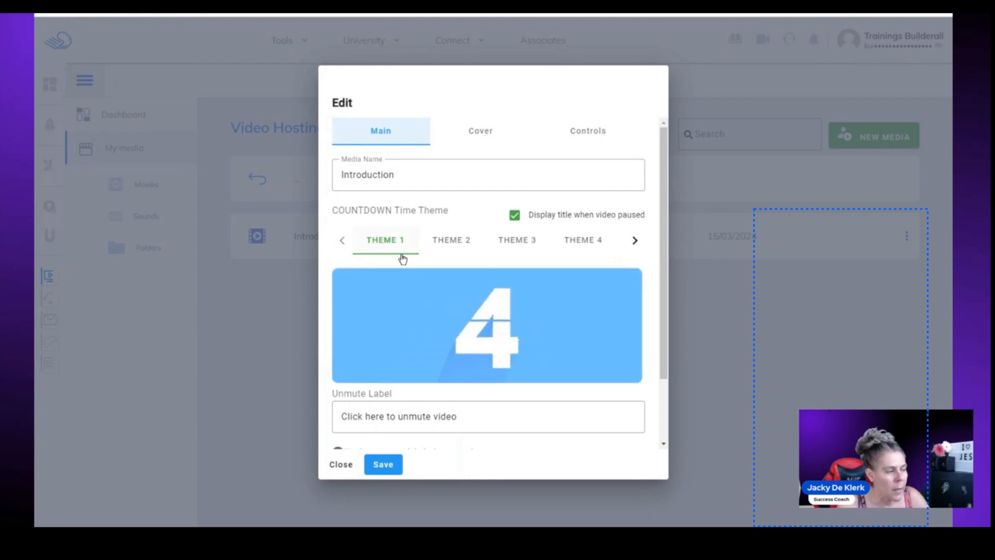
pyautogui.click(456, 243)
pyautogui.click(512, 242)
pyautogui.click(579, 249)
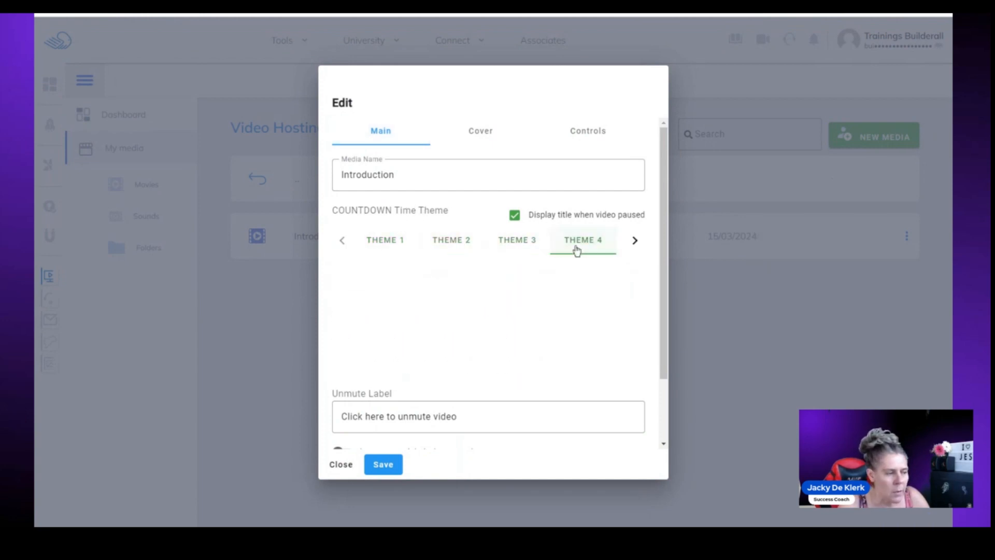
pyautogui.click(388, 242)
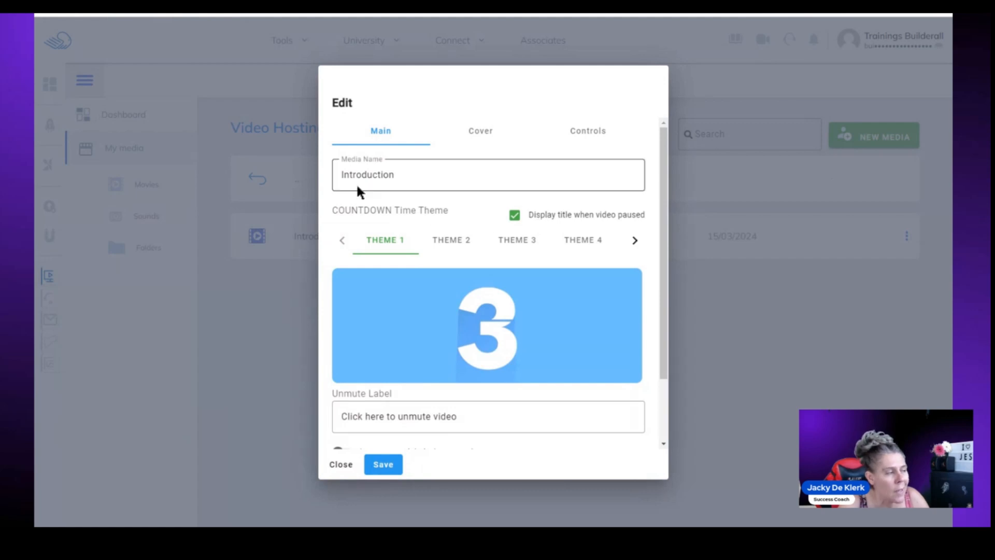
# - Turn off the title display for the paused video and try switching the unmute label for muted playback on and off
pyautogui.click(520, 218)
pyautogui.scroll(-1, 476, 330)
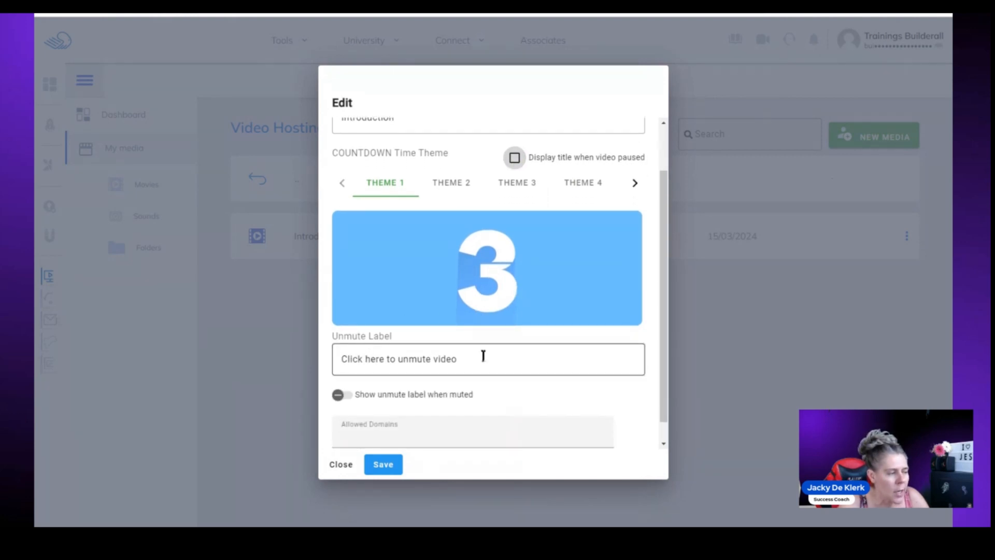
pyautogui.moveTo(482, 357); pyautogui.dragTo(328, 369)
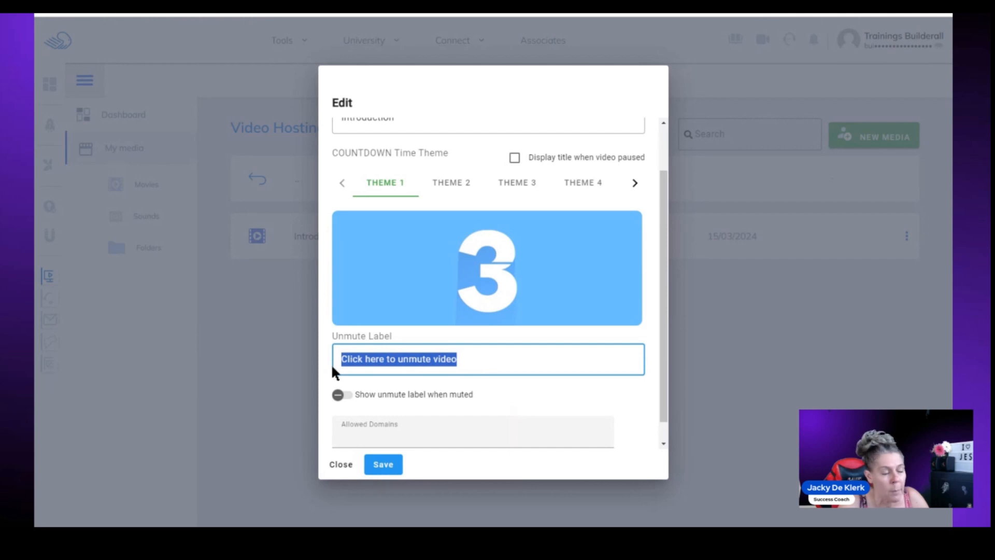
pyautogui.click(515, 357)
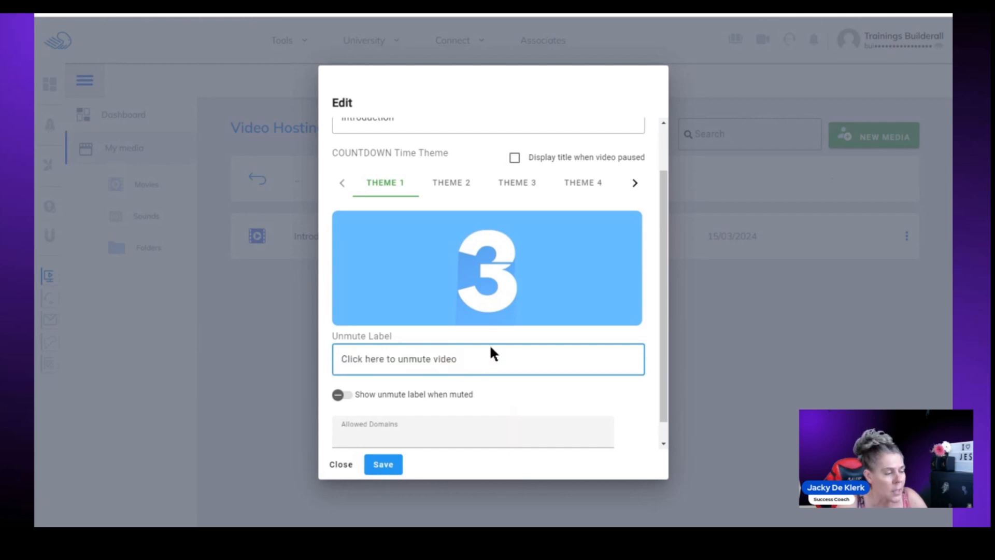
pyautogui.scroll(-1, 483, 343)
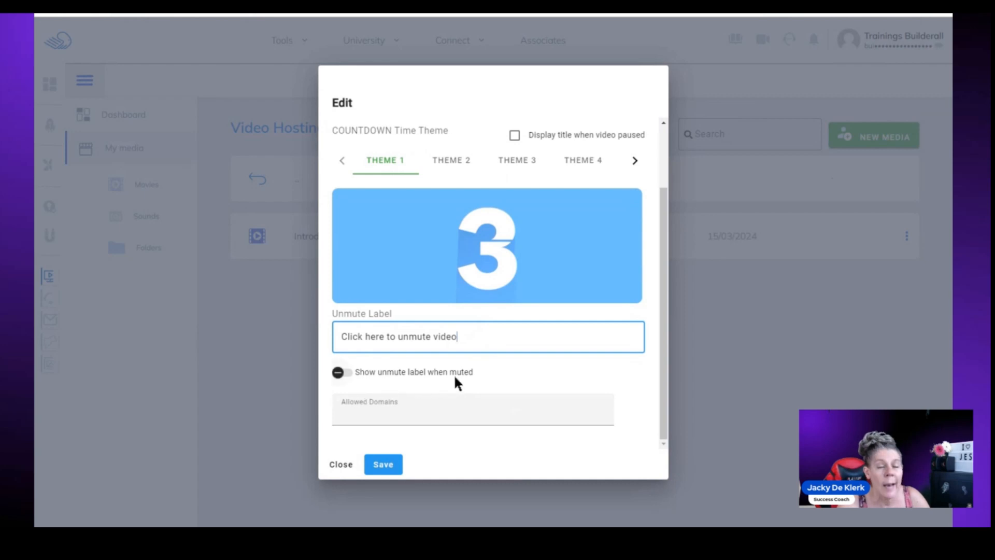
pyautogui.click(344, 373)
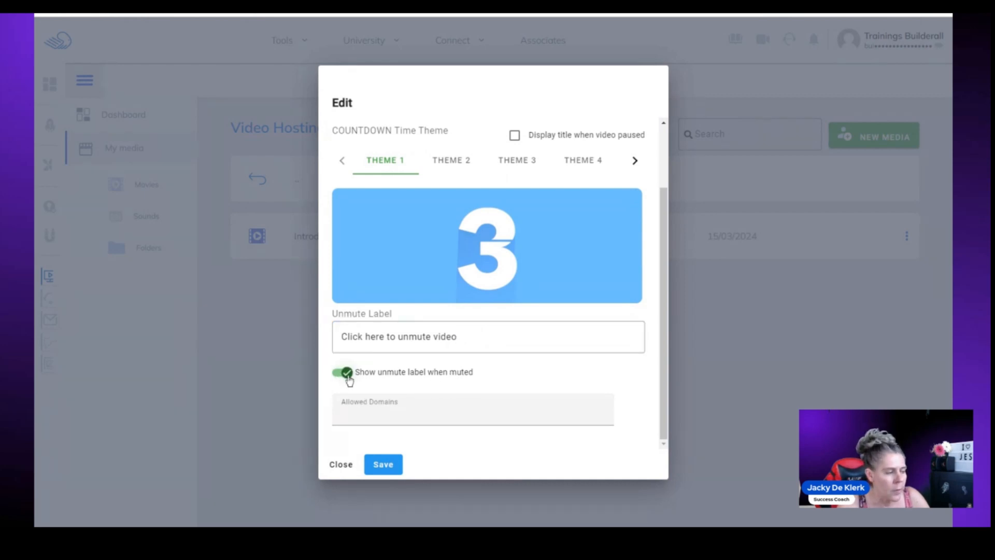
pyautogui.click(346, 374)
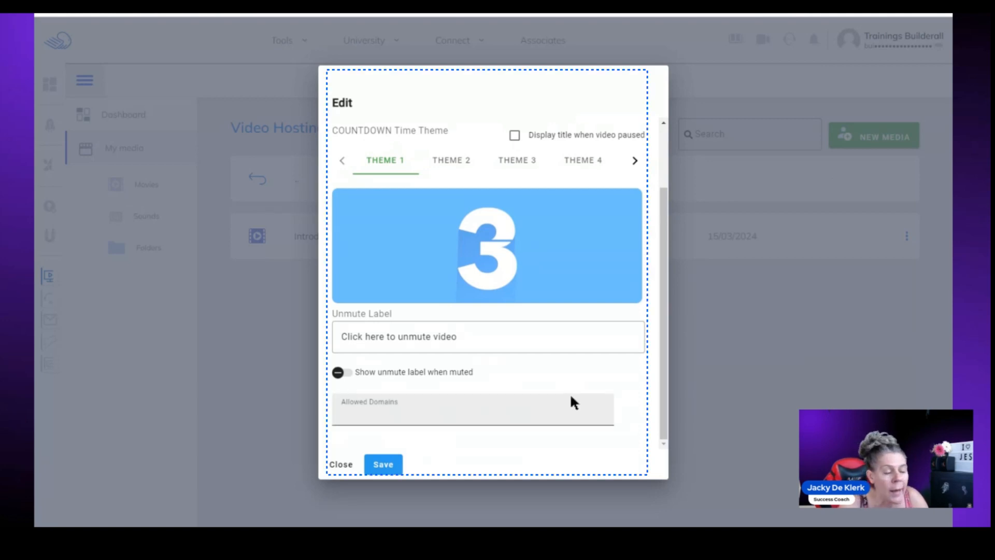
# - Examine the video's cover settings, including background color and the preload, paused and finished covers with their poster fit types
pyautogui.scroll(1, 567, 383)
pyautogui.scroll(2, 566, 380)
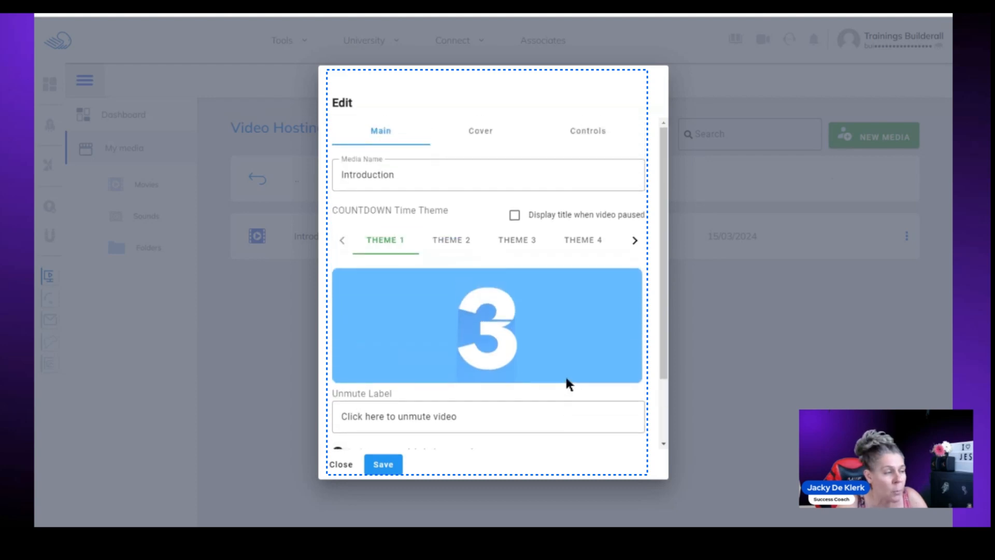
pyautogui.click(481, 133)
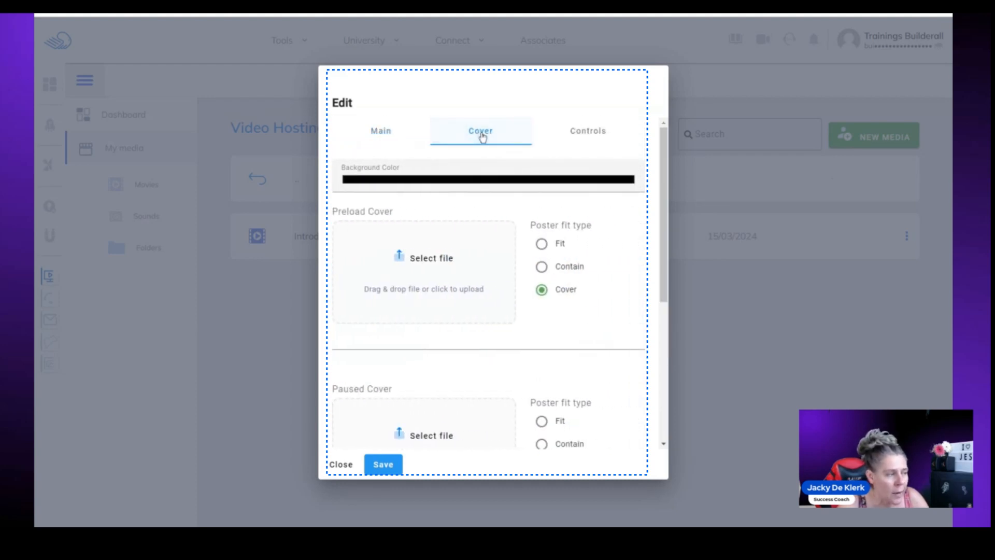
pyautogui.scroll(-2, 495, 234)
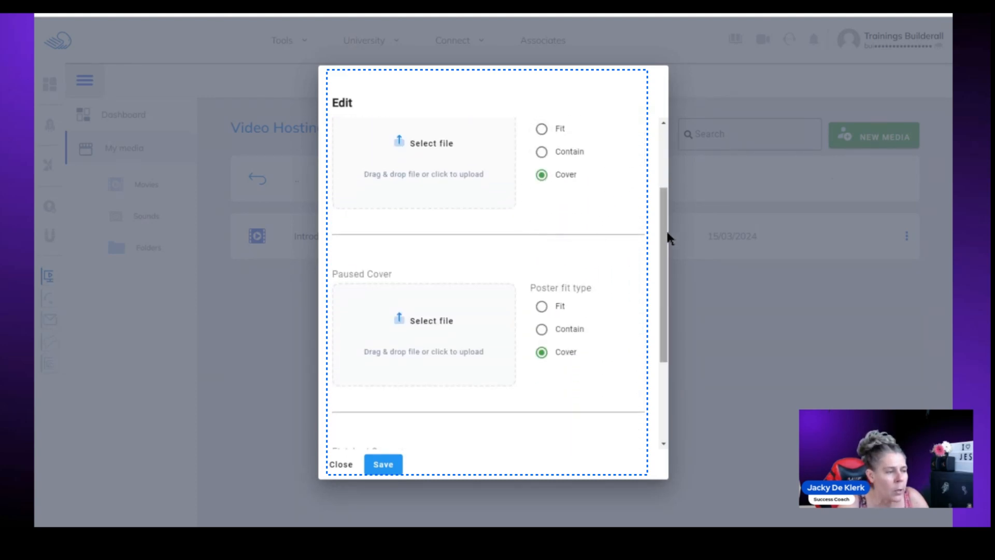
pyautogui.moveTo(667, 229); pyautogui.dragTo(668, 136)
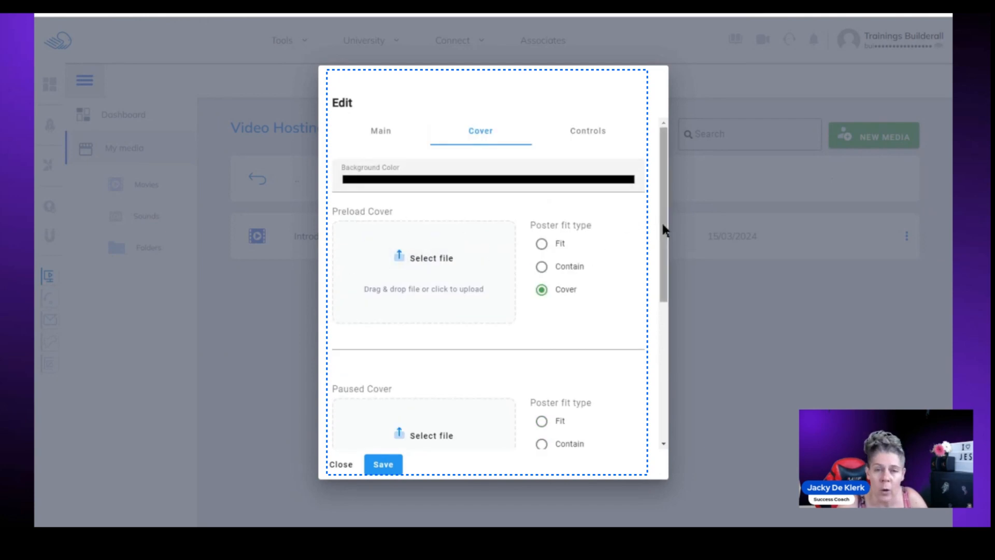
pyautogui.moveTo(664, 228); pyautogui.dragTo(670, 325)
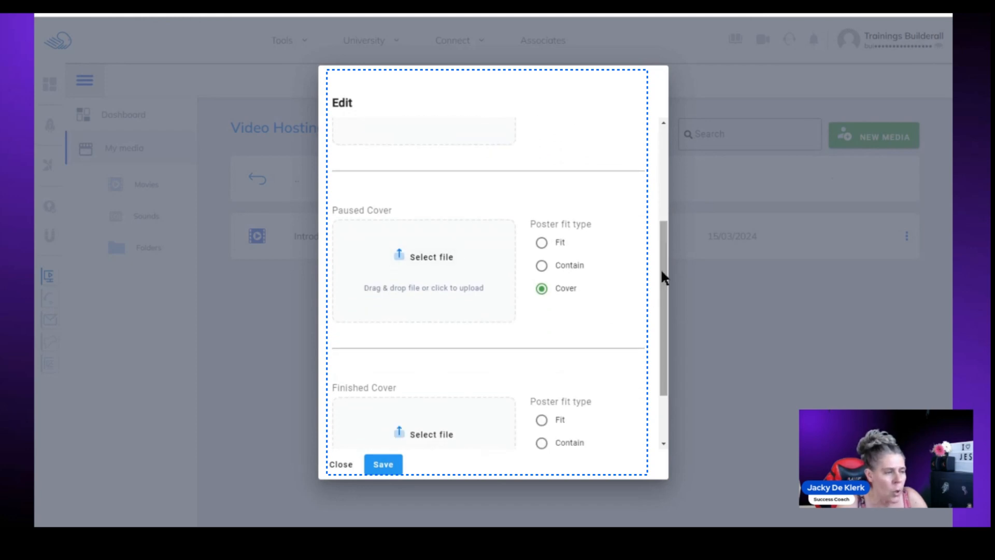
pyautogui.moveTo(661, 269); pyautogui.dragTo(664, 332)
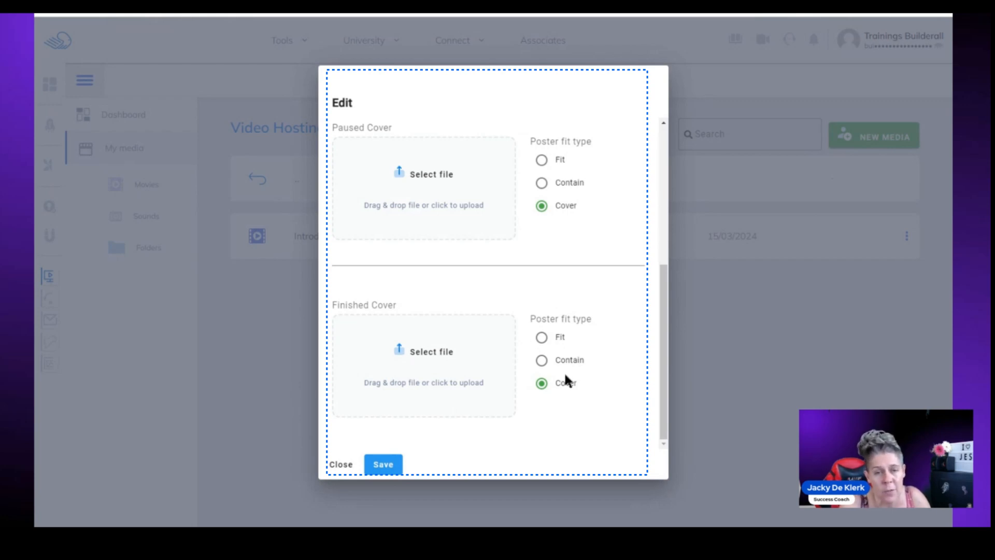
pyautogui.scroll(5, 654, 310)
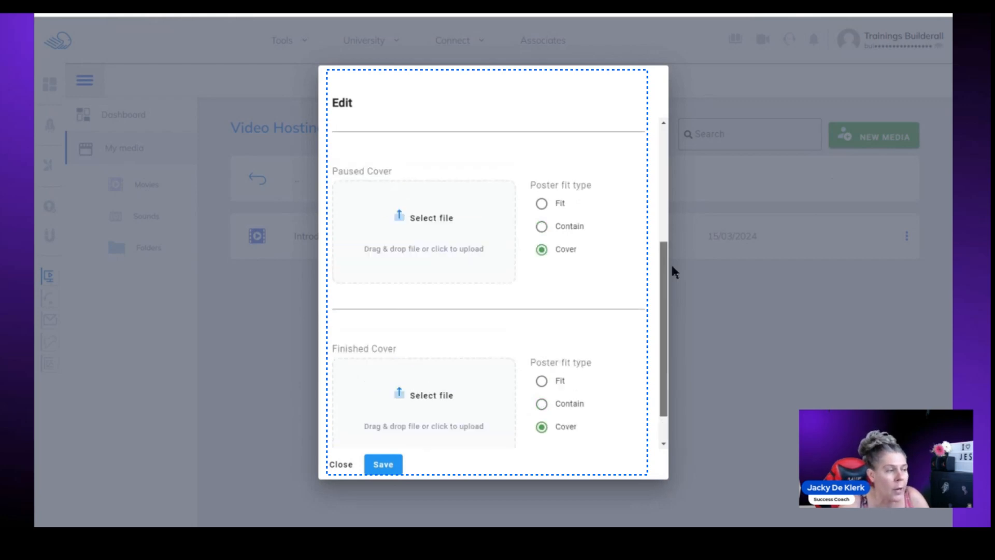
# - Check the video's playback controls setting and close the media options without saving
pyautogui.click(594, 134)
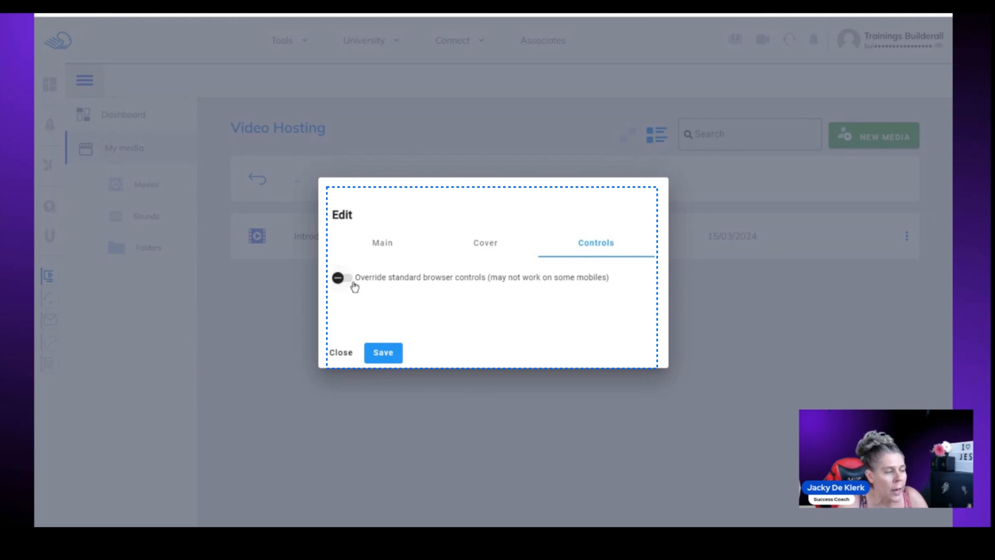
pyautogui.click(486, 244)
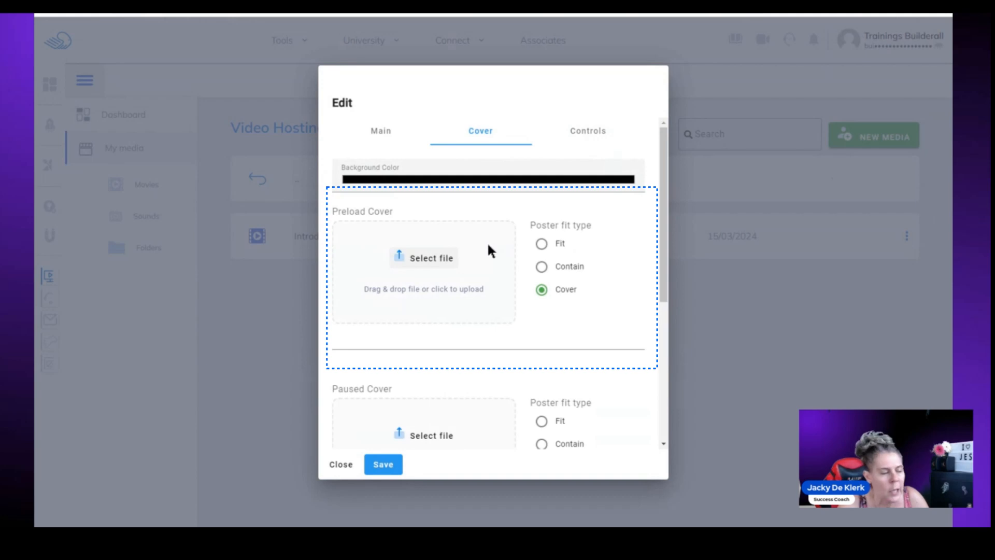
pyautogui.click(346, 464)
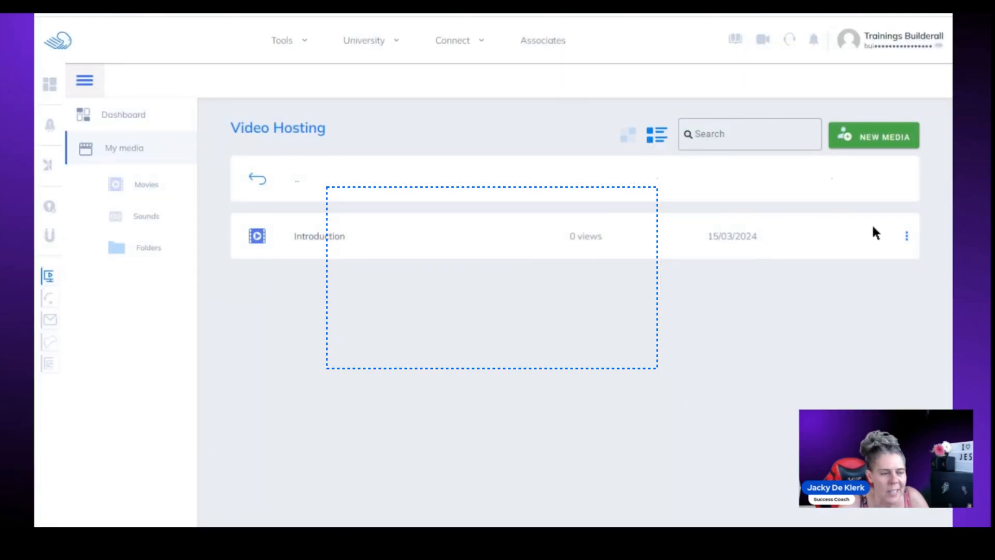
# - Open the embed code of the Introduction video and try switching the countdown display off and back on
pyautogui.click(907, 237)
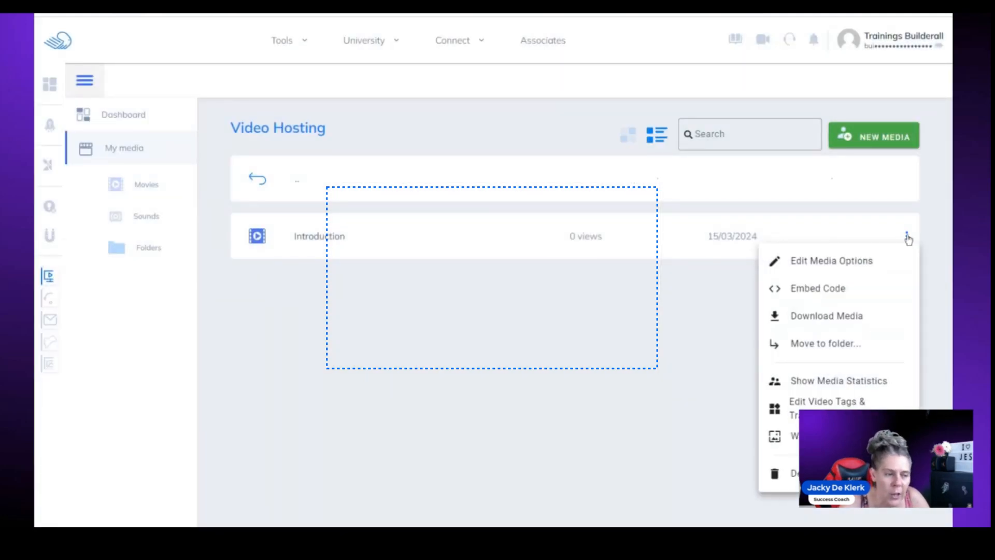
pyautogui.click(853, 293)
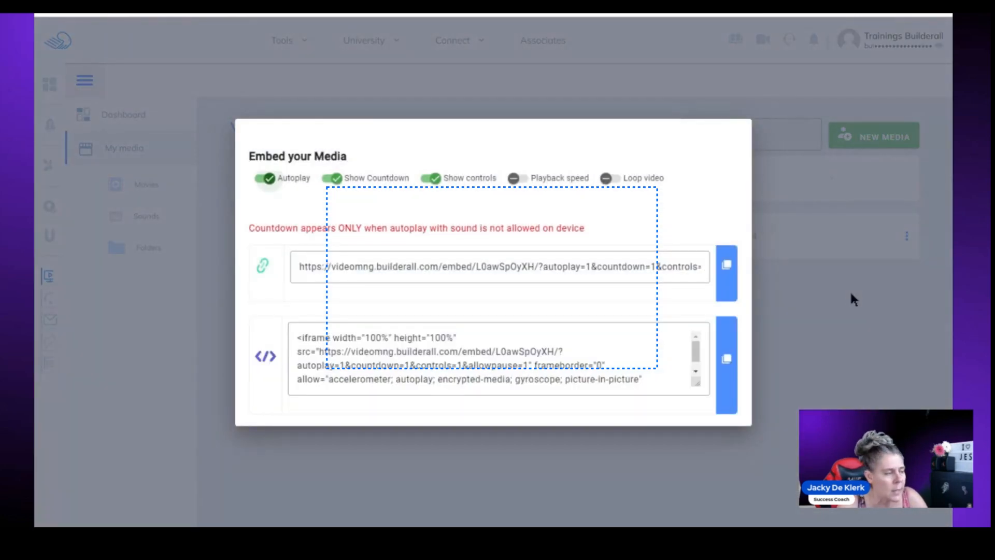
pyautogui.click(496, 355)
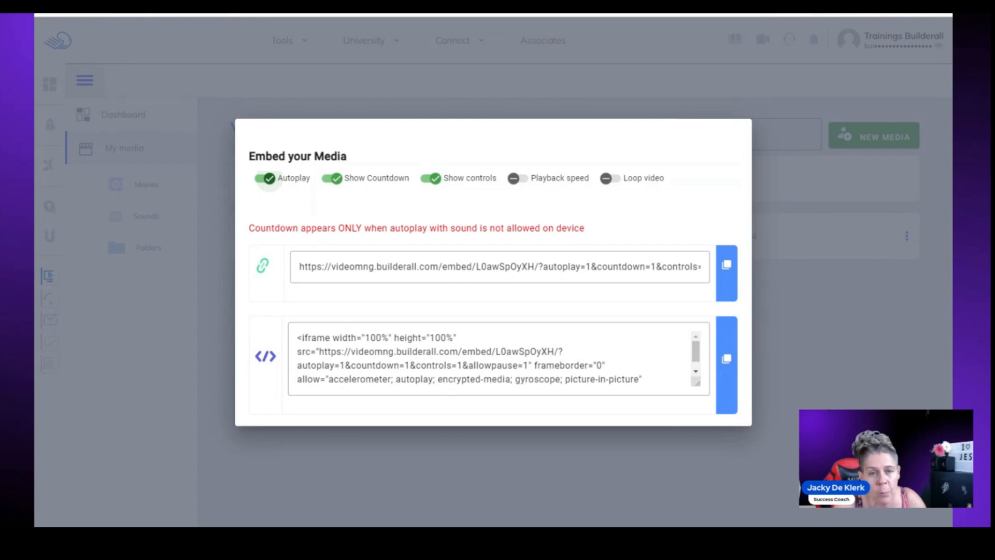
pyautogui.click(336, 179)
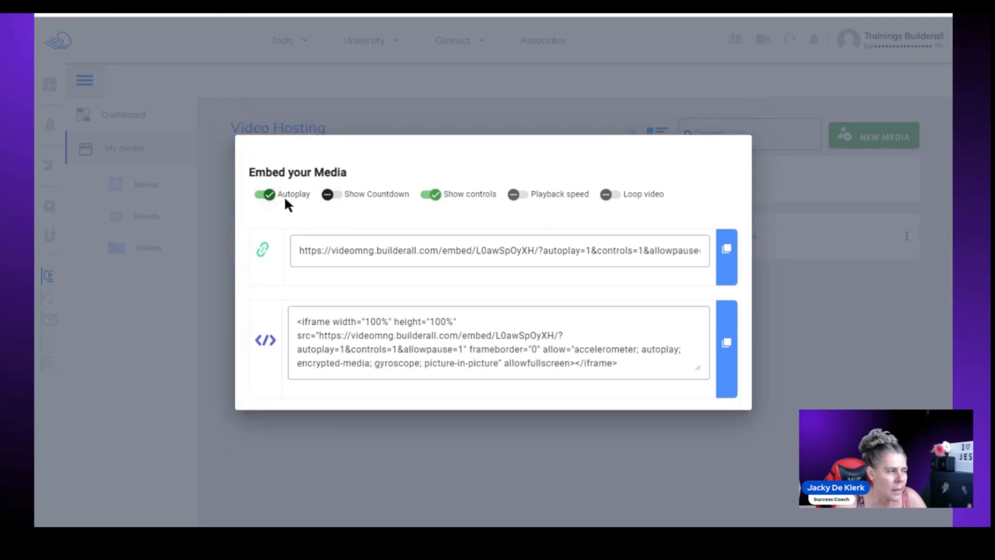
pyautogui.click(330, 194)
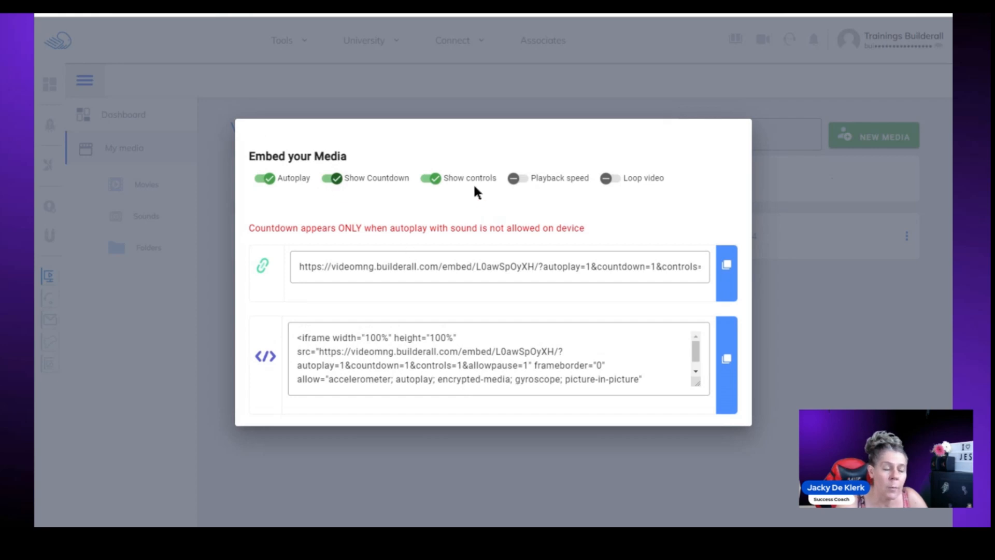
# - Turn on playback speed and video looping for the embed, try hiding and restoring the player controls, and close the embed settings
pyautogui.click(518, 181)
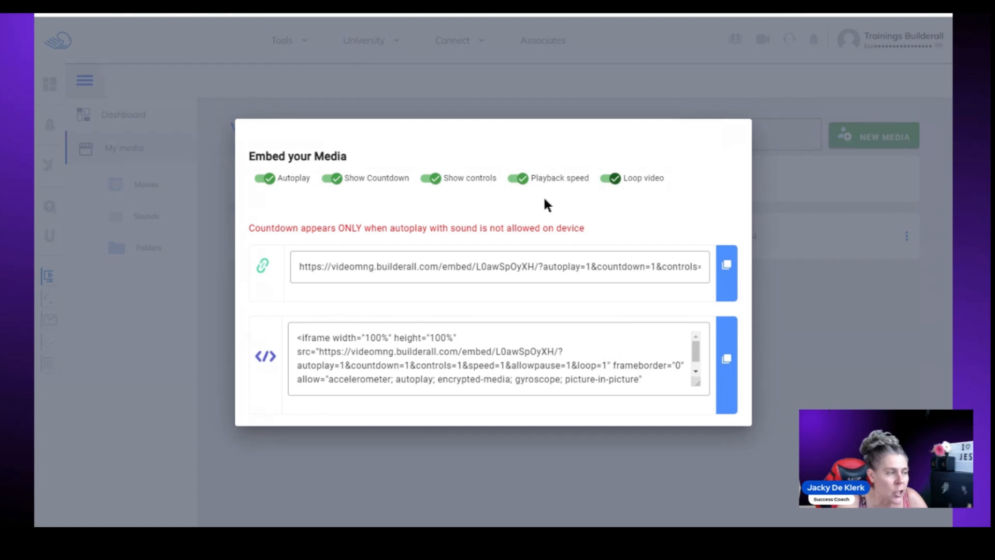
pyautogui.click(434, 178)
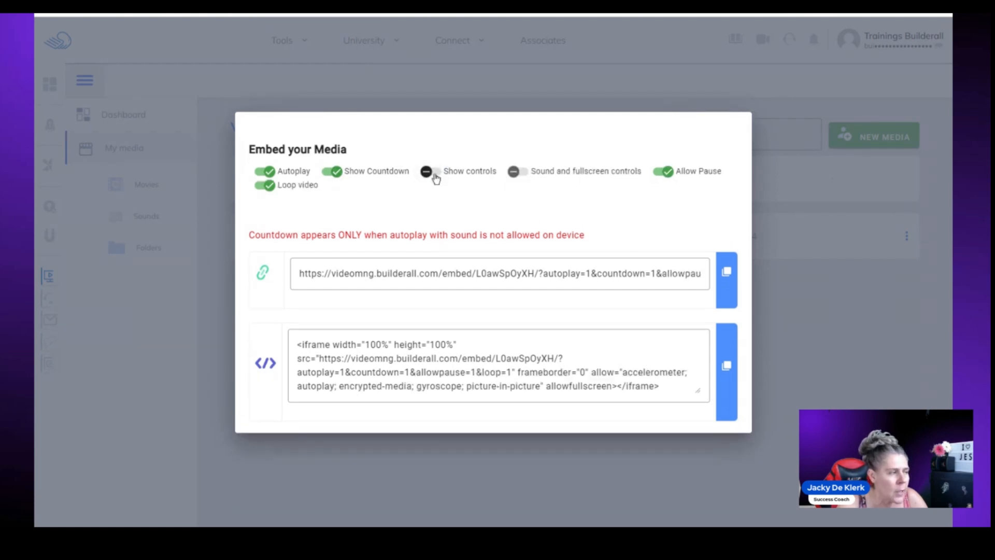
pyautogui.click(432, 177)
pyautogui.click(431, 178)
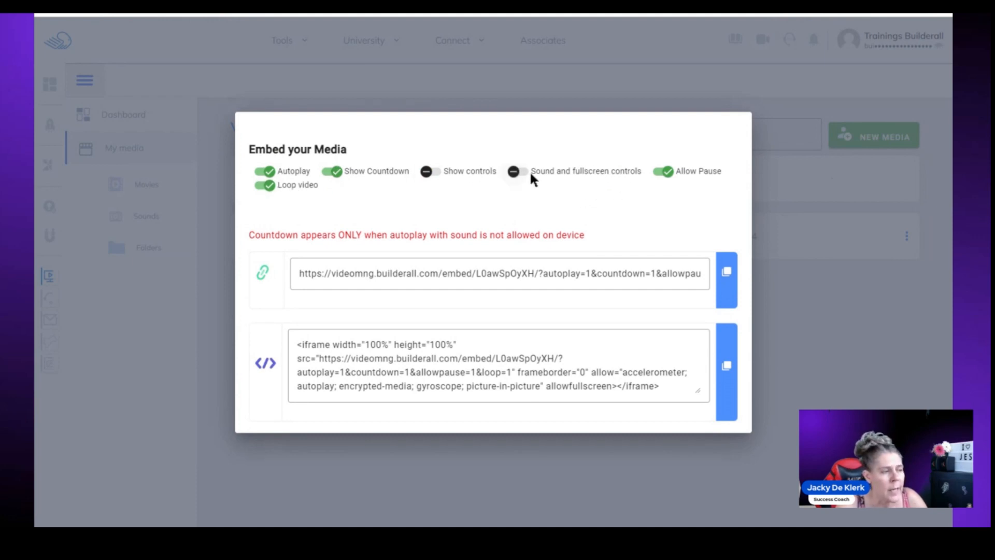
pyautogui.click(428, 172)
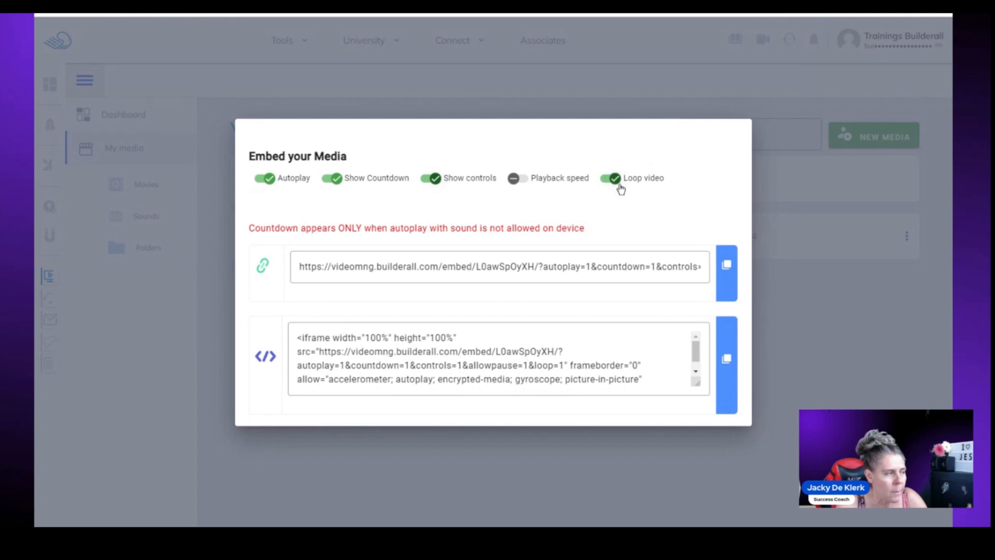
pyautogui.click(800, 252)
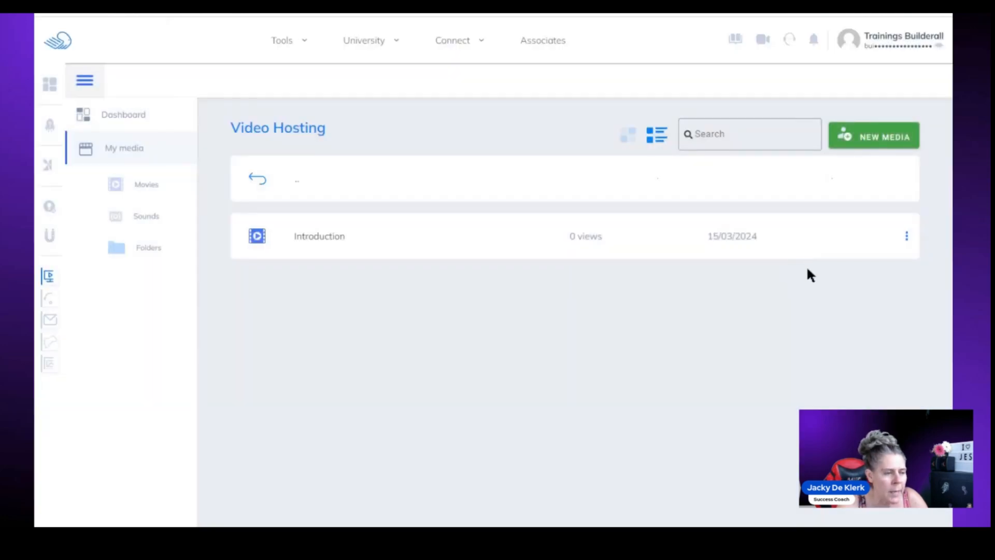
# - Delete the Introduction video from the Builderall Training folder
pyautogui.click(907, 238)
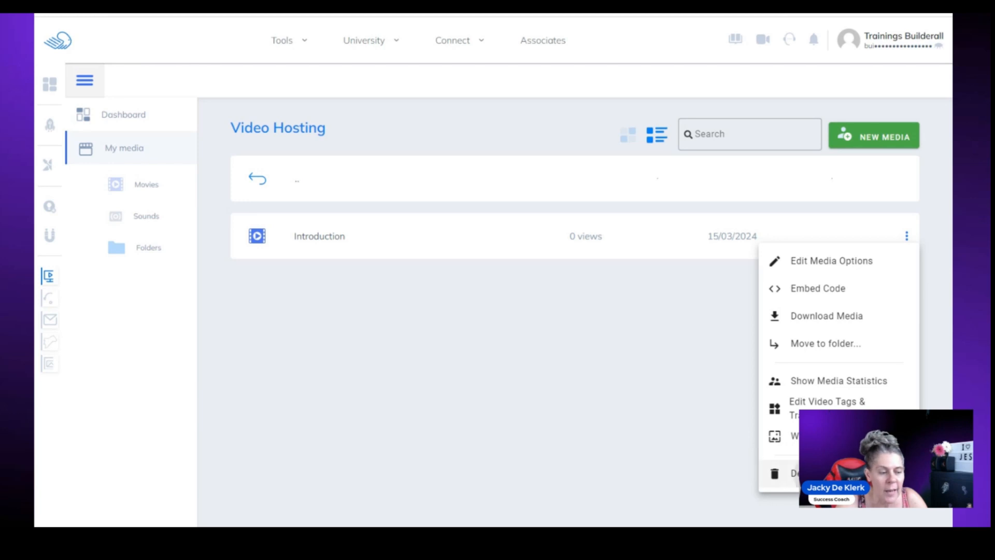
pyautogui.click(781, 466)
pyautogui.click(428, 313)
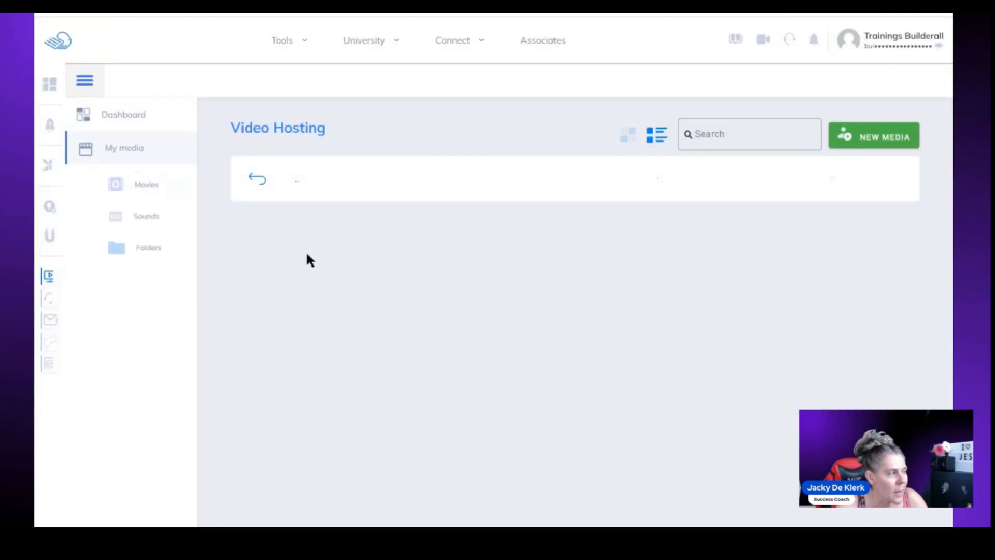
# - Return to the top-level media list and delete the Builderall Training folder with its content
pyautogui.click(131, 119)
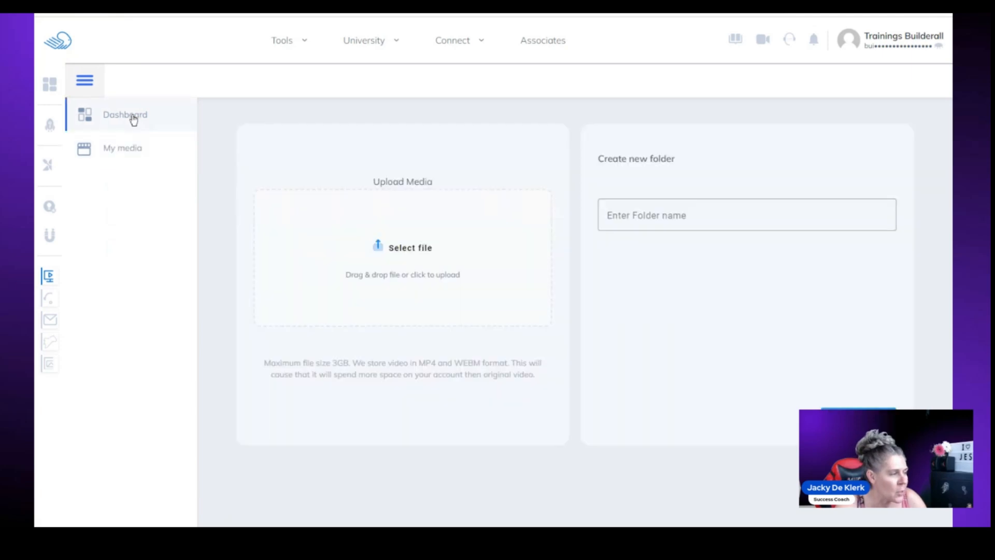
pyautogui.click(124, 146)
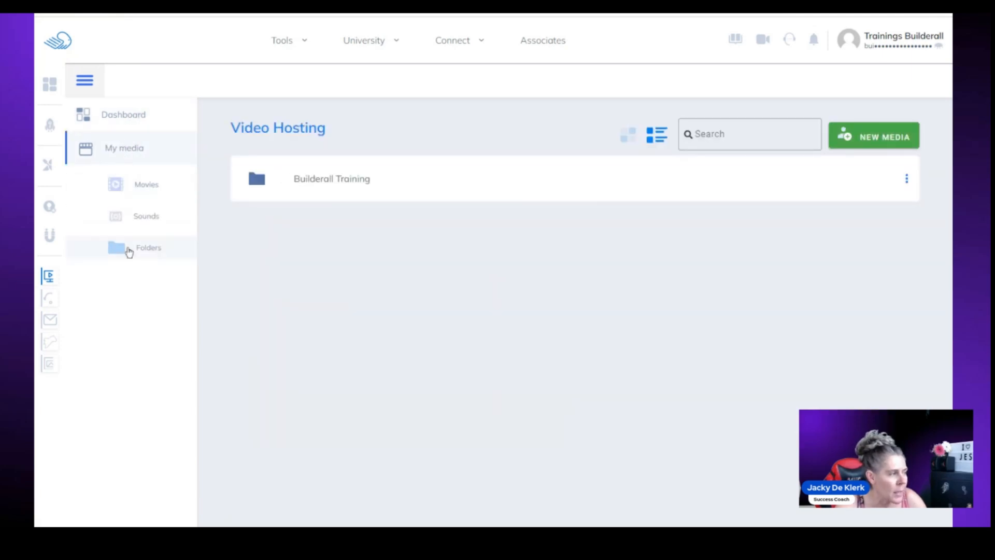
pyautogui.click(340, 185)
pyautogui.click(254, 178)
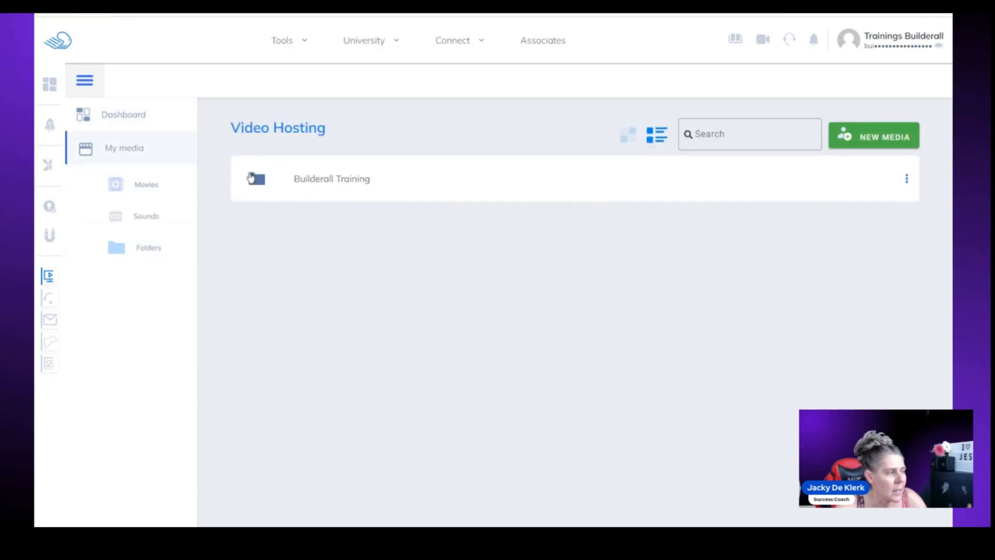
pyautogui.click(322, 186)
pyautogui.click(257, 180)
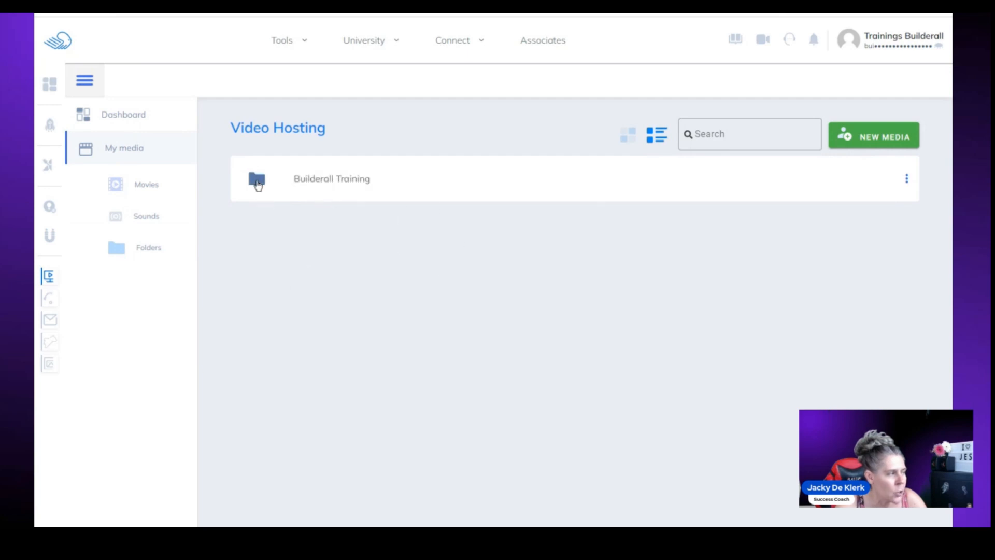
pyautogui.click(907, 179)
pyautogui.click(826, 224)
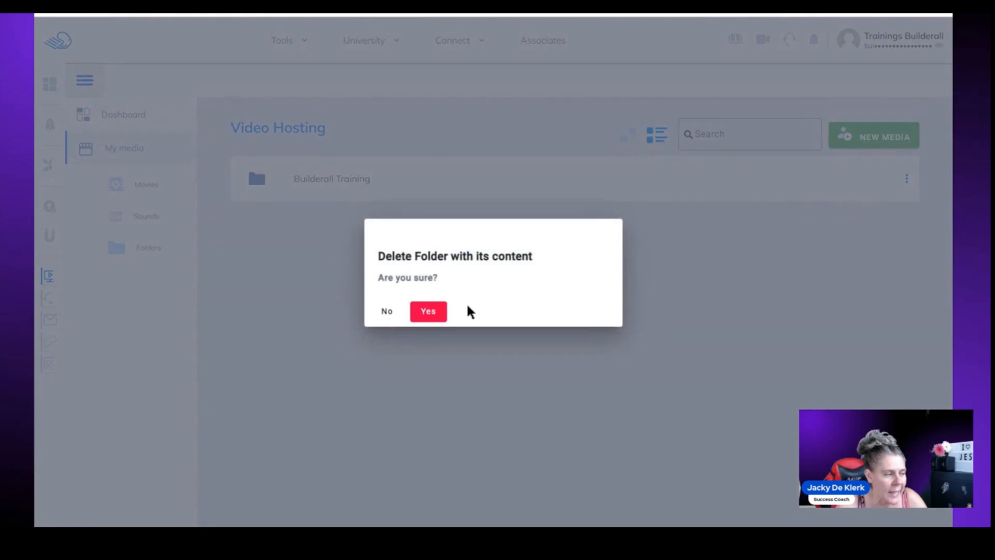
pyautogui.click(433, 311)
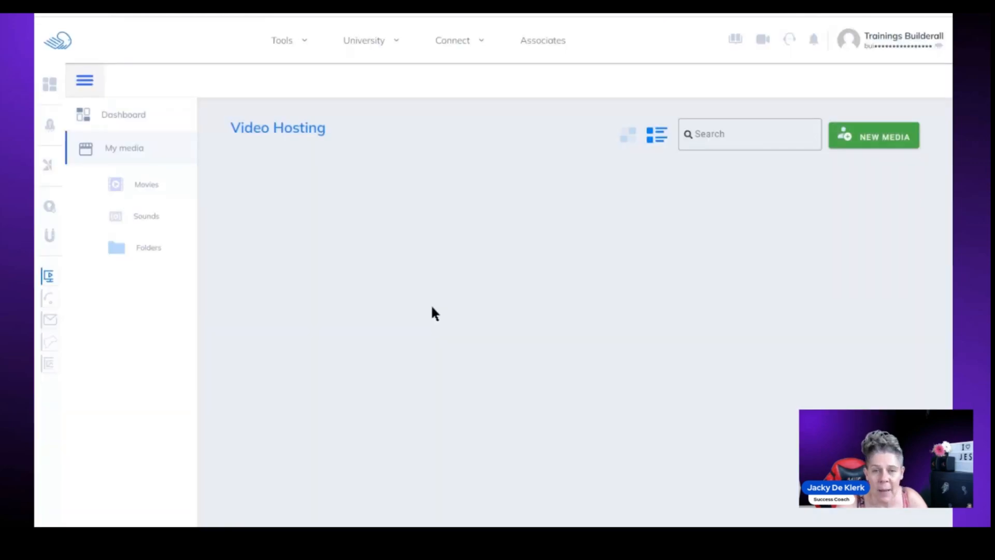